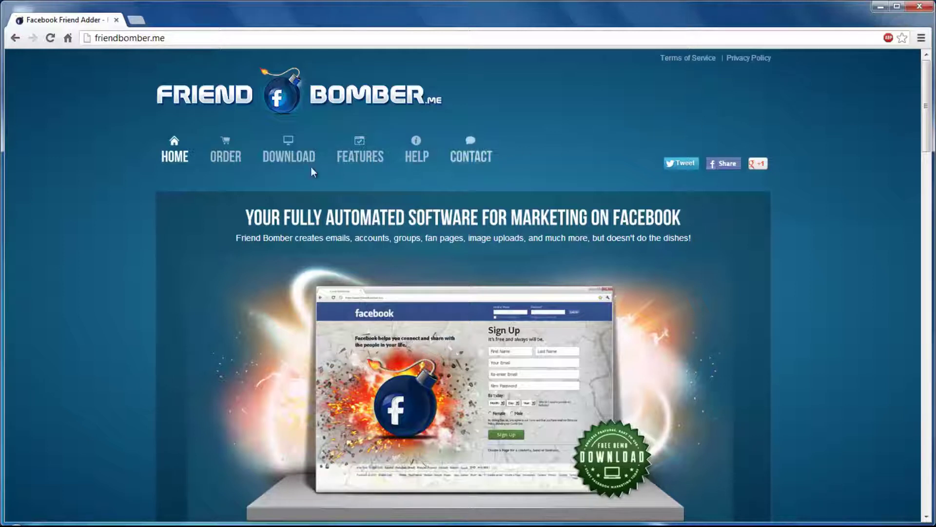
- Scroll down the order page and download the Friend Bomber free demo installer setup.exe
left_click(236, 160)
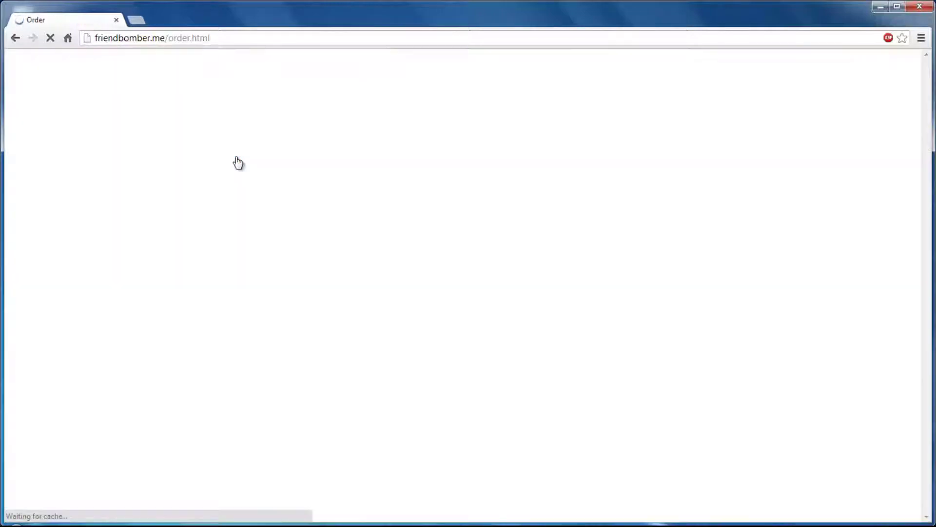
scroll(230, 225, "down", 9)
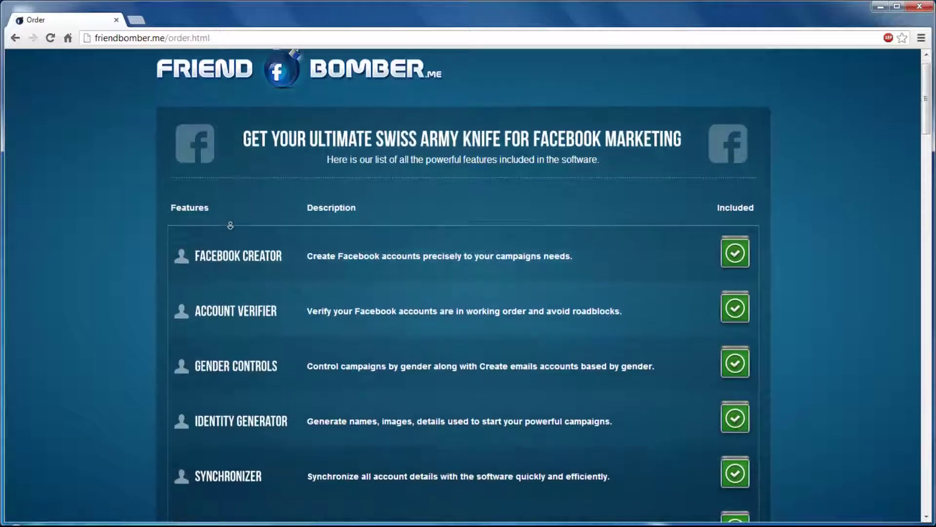
scroll(229, 226, "down", 17)
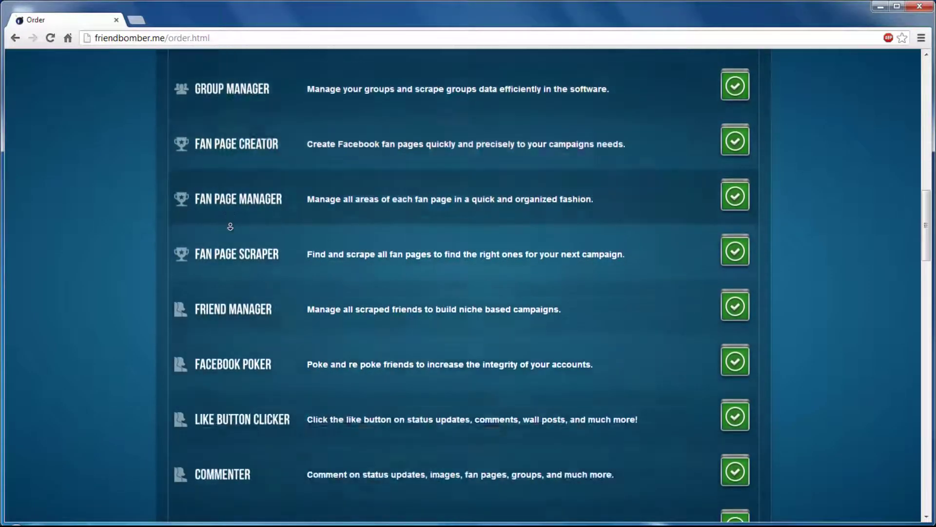
scroll(230, 226, "down", 17)
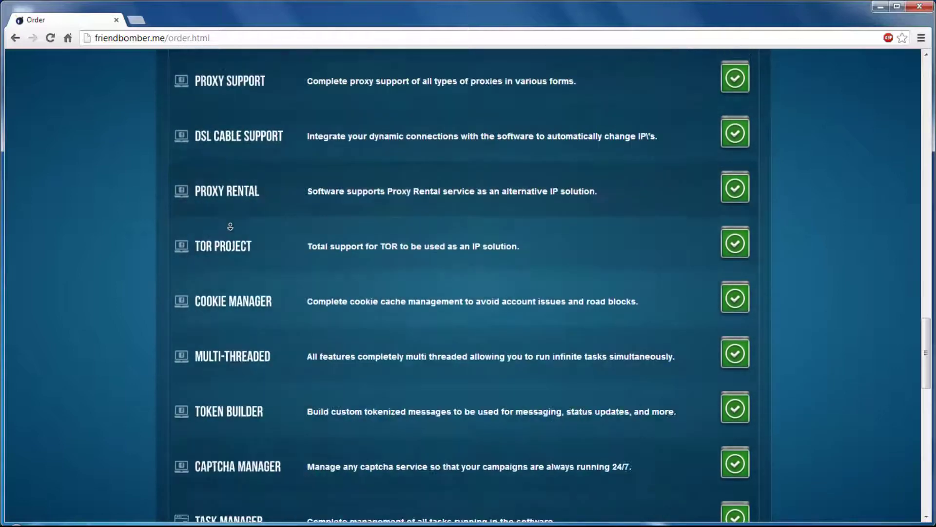
scroll(230, 225, "down", 7)
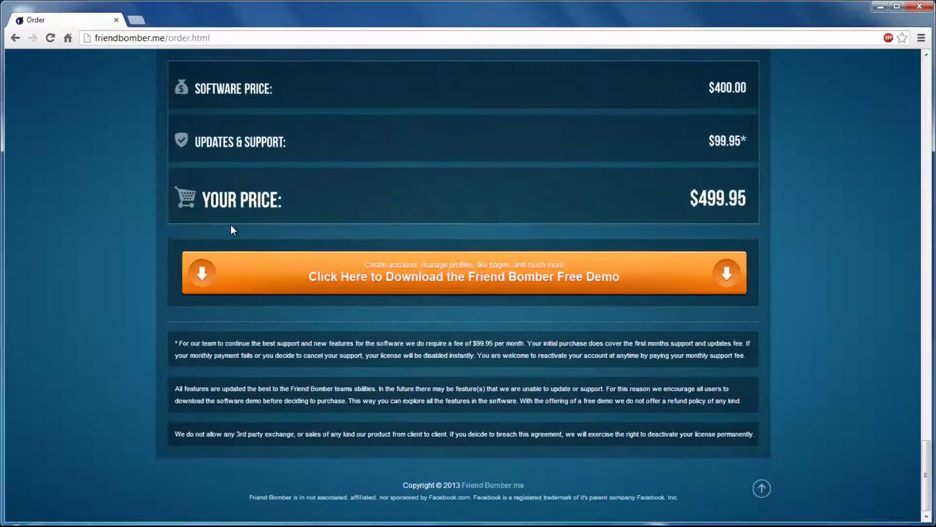
left_click(415, 273)
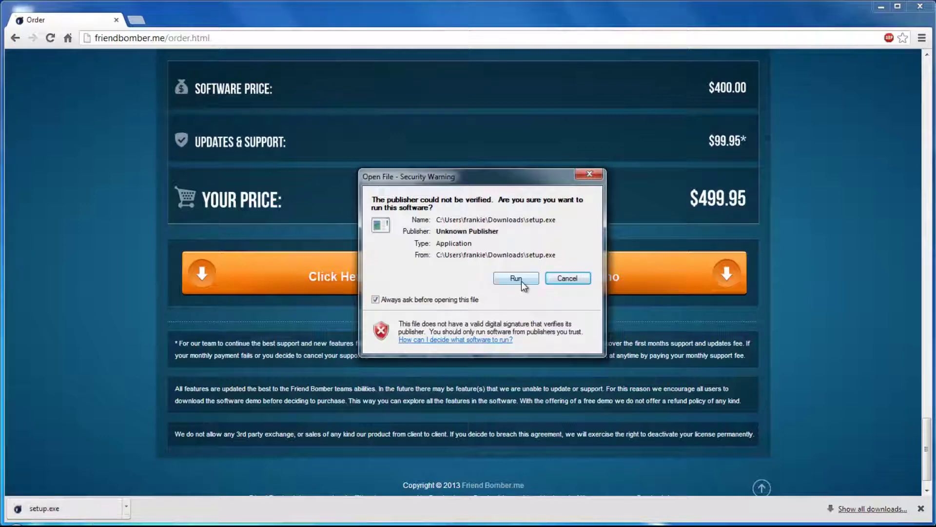
- Run setup.exe from the security warning and install Friend Bomber through the setup wizard
left_click(521, 280)
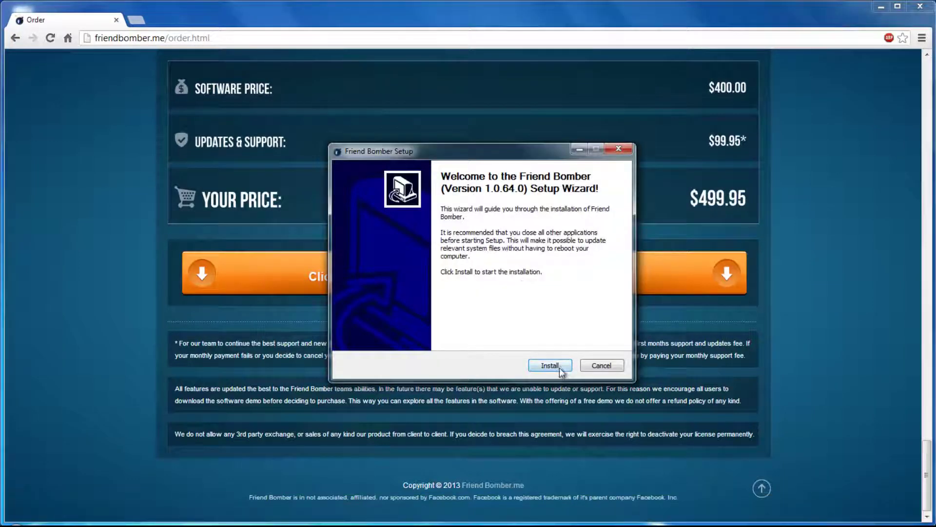
left_click(560, 372)
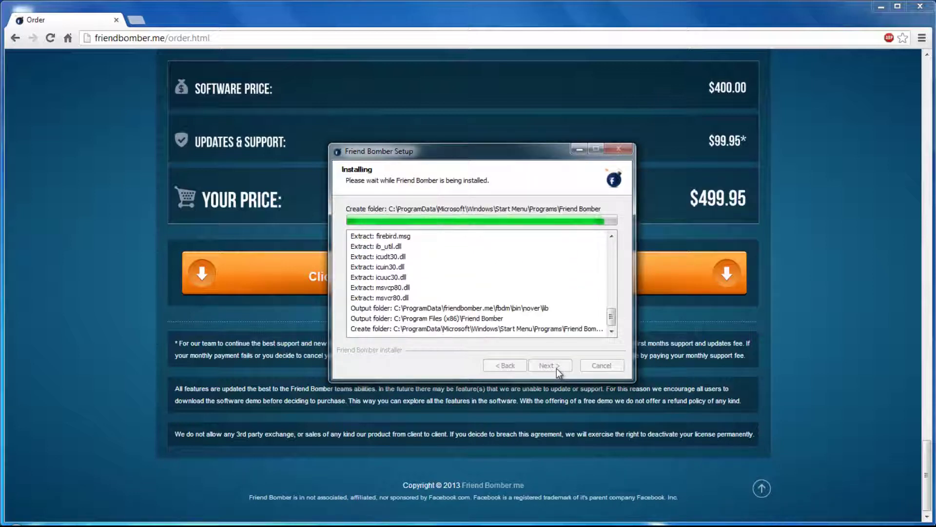
left_click(558, 370)
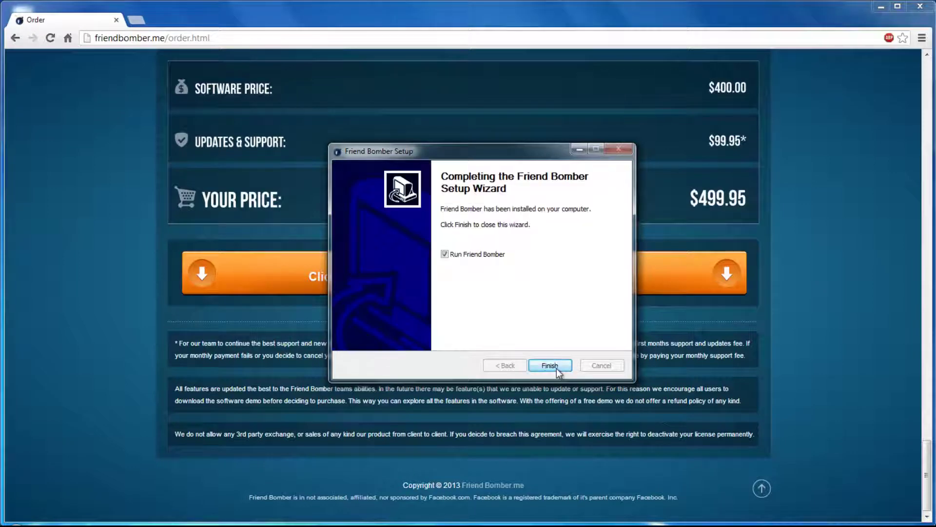
- Finish setup to launch Friend Bomber, skip the change list, and choose Register new account
left_click(557, 369)
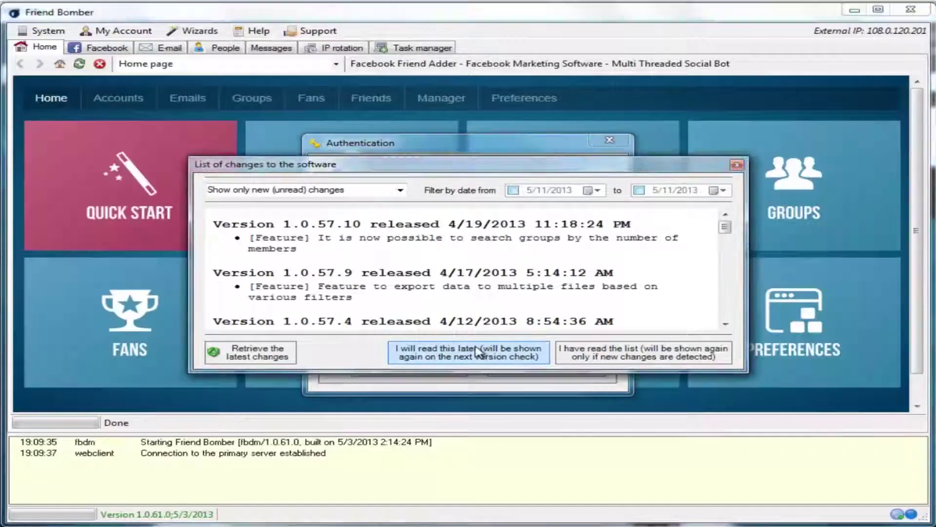
left_click(471, 346)
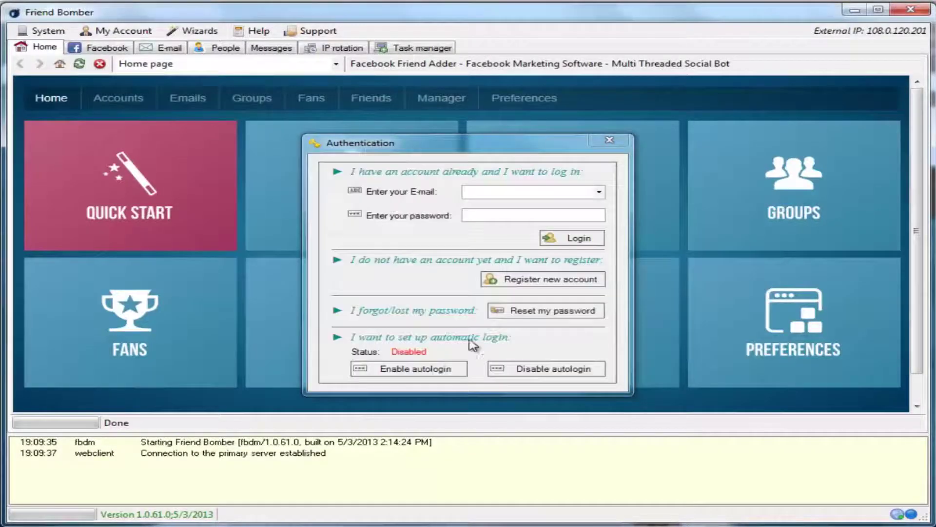
left_click(539, 281)
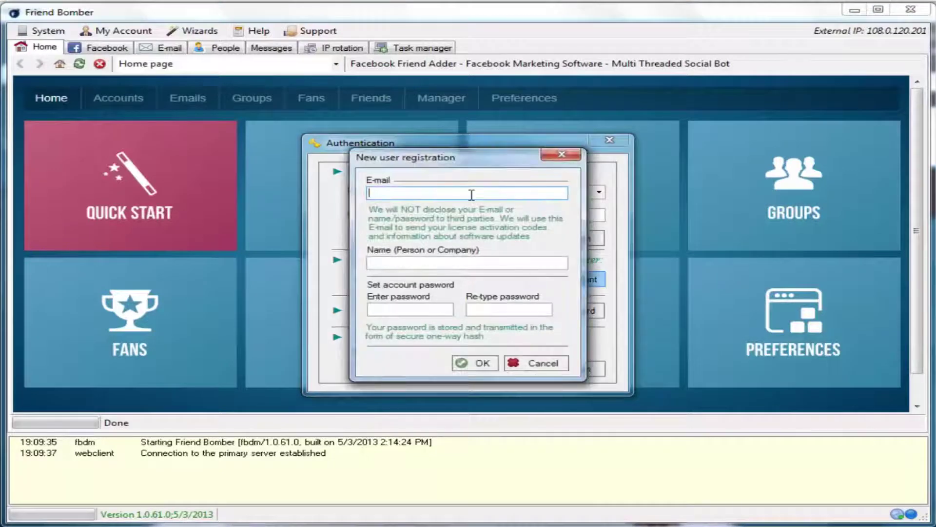
- Fill in the account e-mail, name and matching password, then submit the registration
key("ctrl+v")
type("frank")
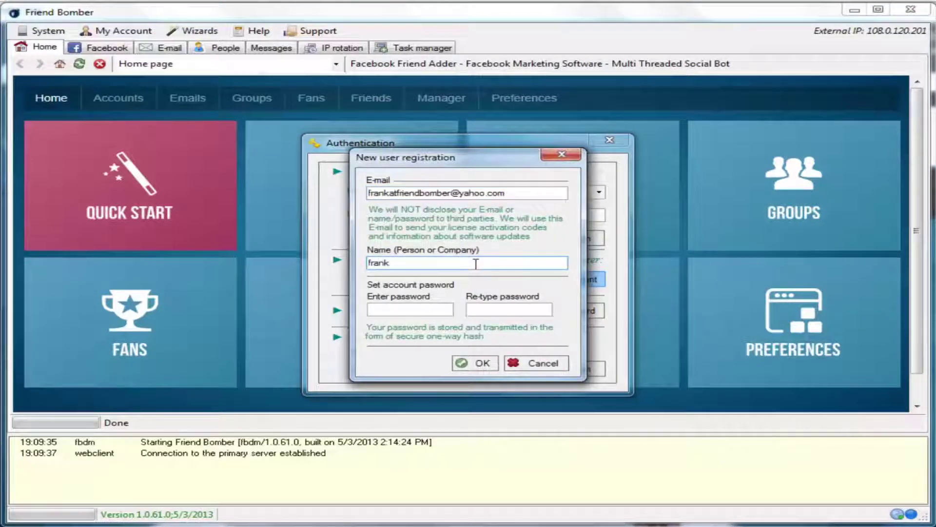
key("Tab")
type("*********")
key("Tab")
type("*********")
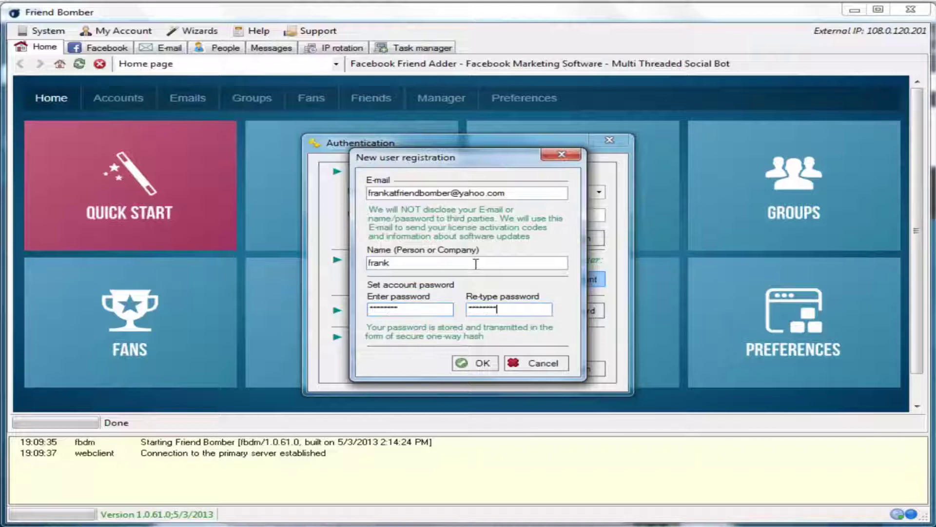
left_click(482, 365)
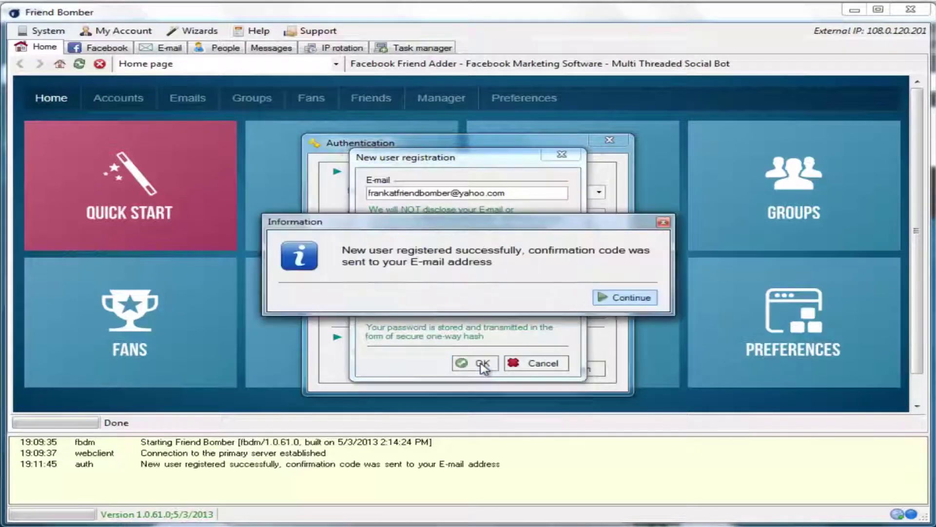
- Dismiss the registration message and open the Friend Bomber confirmation e-mail in the Yahoo inbox
left_click(605, 299)
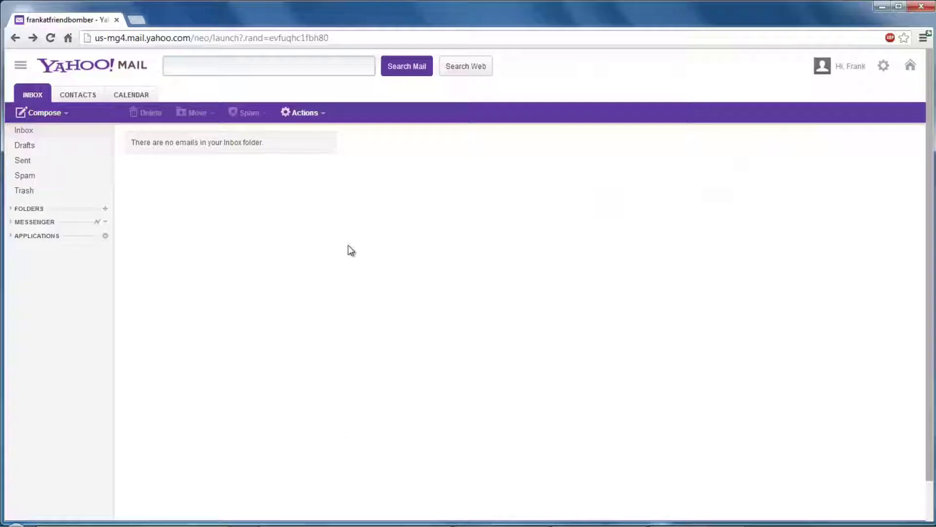
left_click(108, 136)
left_click(295, 153)
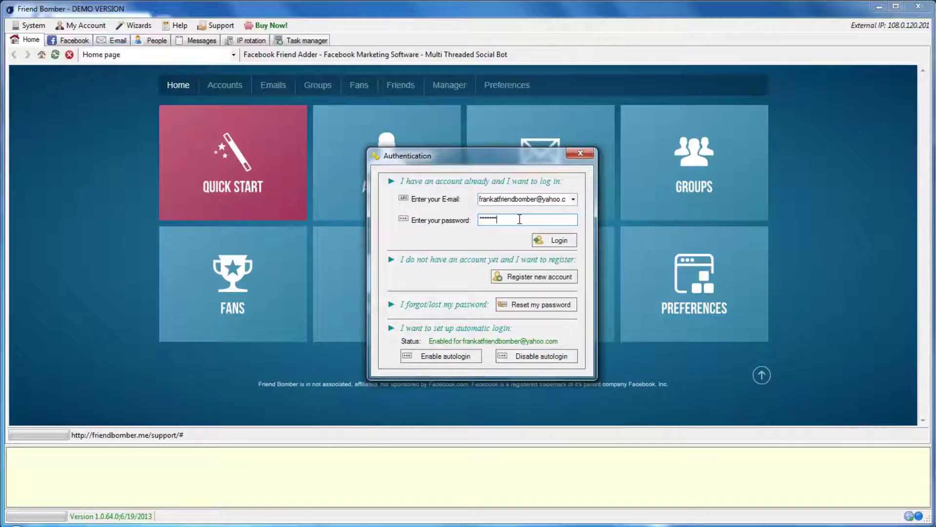
- Log in to the new account and bring up the Buy Now! licence order page
left_click(555, 242)
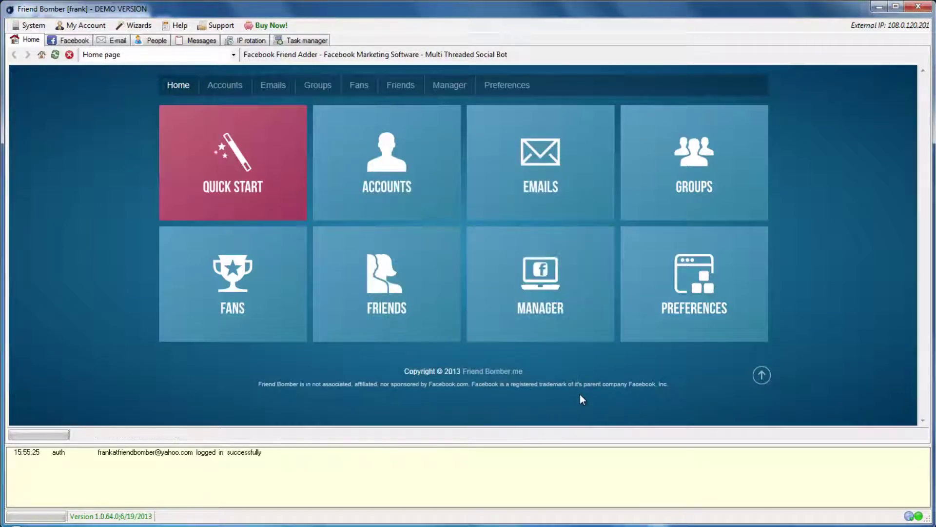
left_click(274, 29)
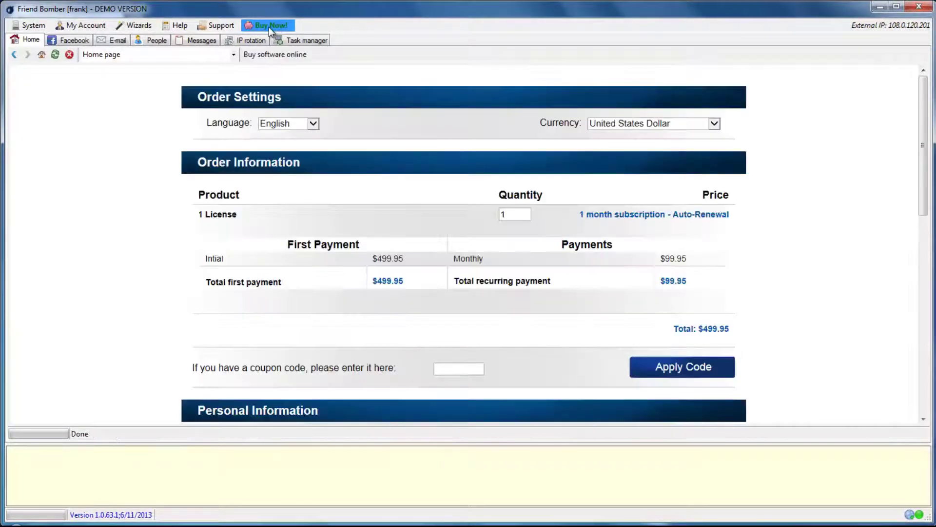
- Keep United States Dollar as the order currency
left_click(673, 124)
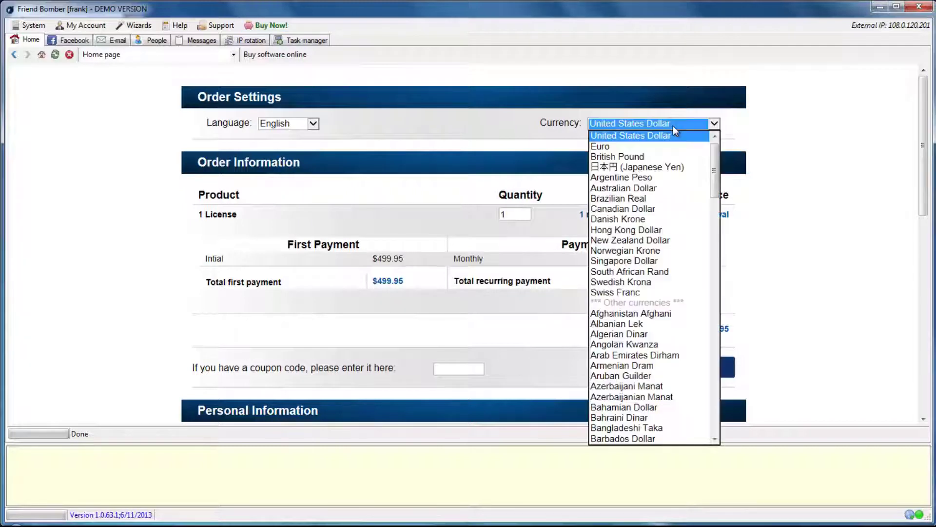
left_click(673, 126)
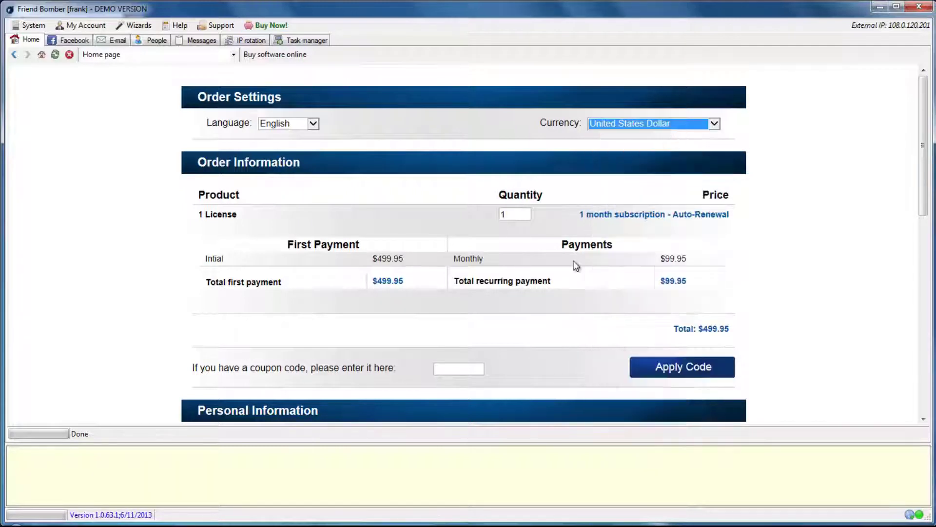
left_click(464, 368)
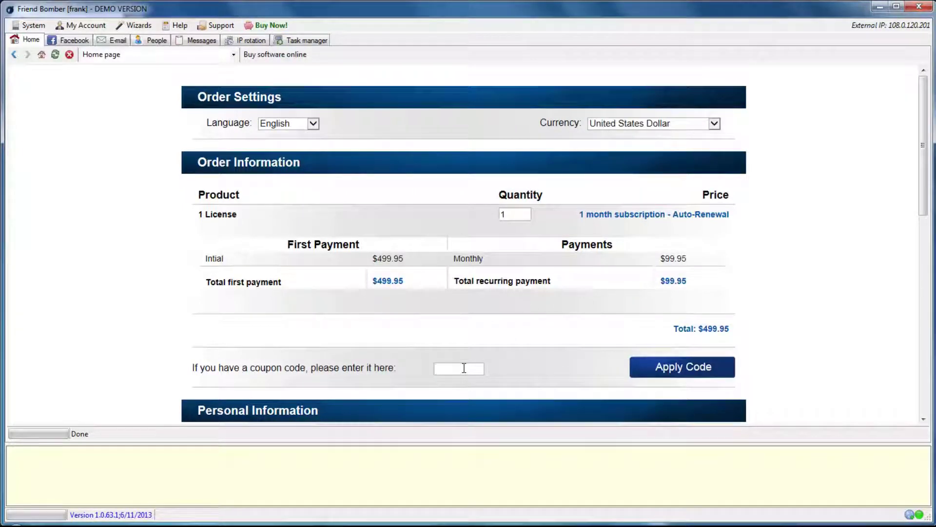
- Enter the buyer's last name, phone, street address, city and zip code, with California as state
scroll(488, 371, "down", 5)
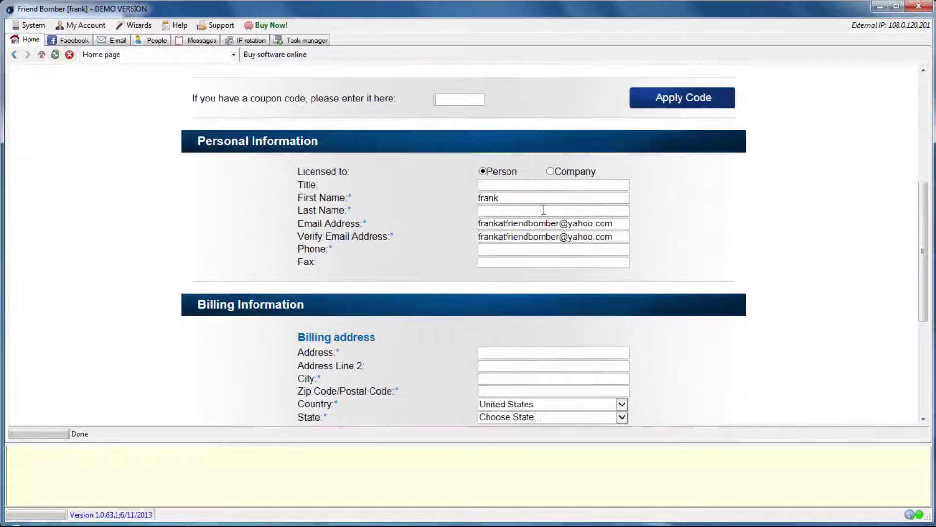
type("Last")
key("Tab")
key("Tab")
key("Tab")
type("123-123-123412")
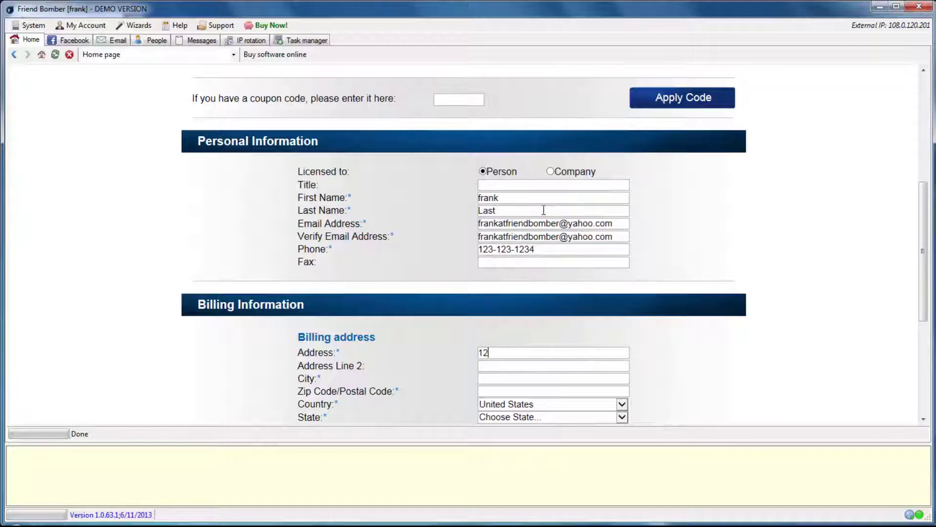
key("Tab")
key("Tab")
type("Los Angeles")
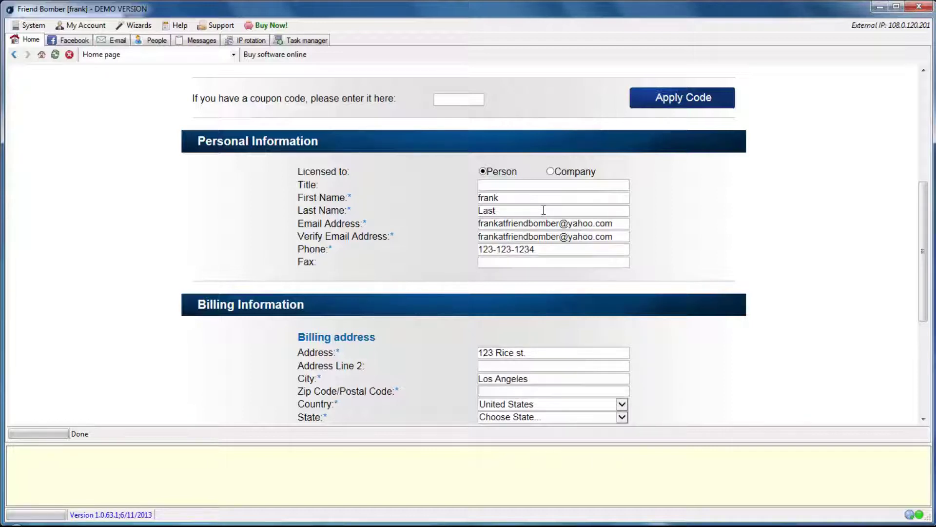
key("Tab")
type("12345")
key("Tab")
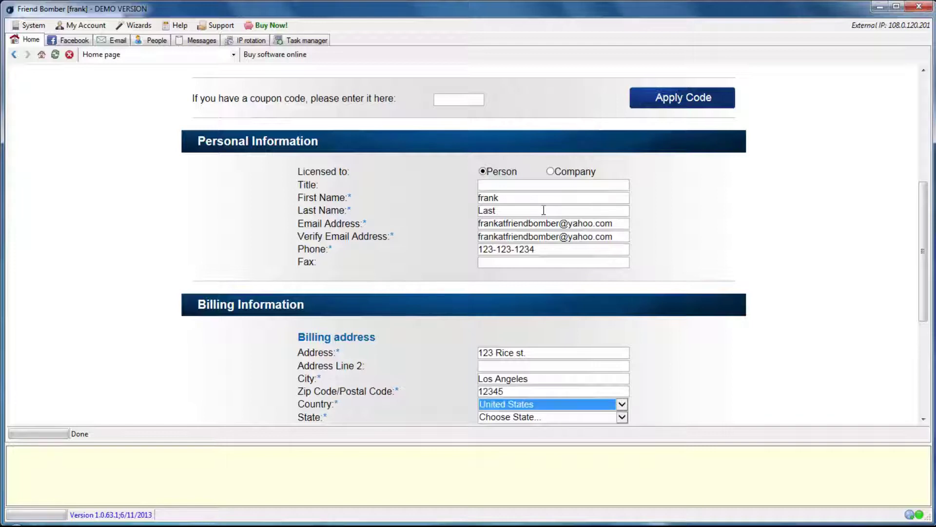
key("Tab")
key("c")
scroll(544, 210, "down", 3)
- Keep Credit / Debit Card as the payment method
left_click(546, 192)
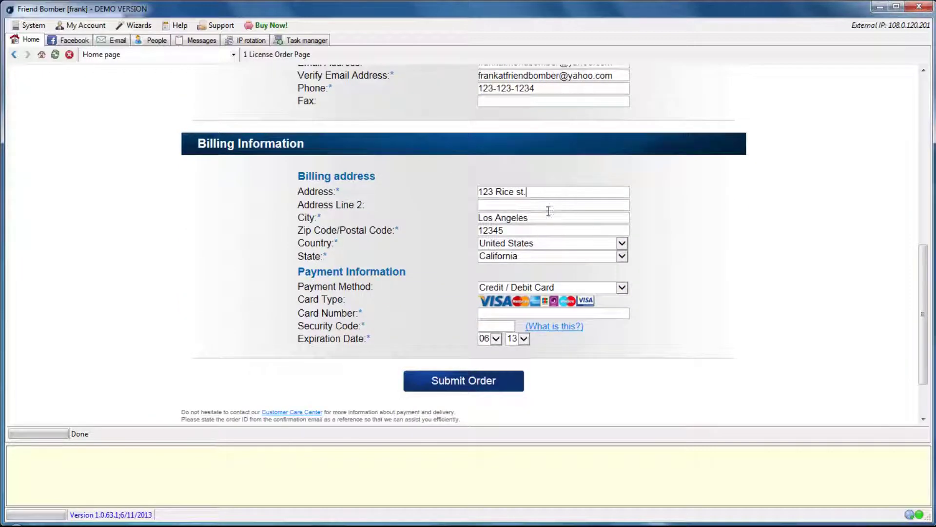
left_click(559, 287)
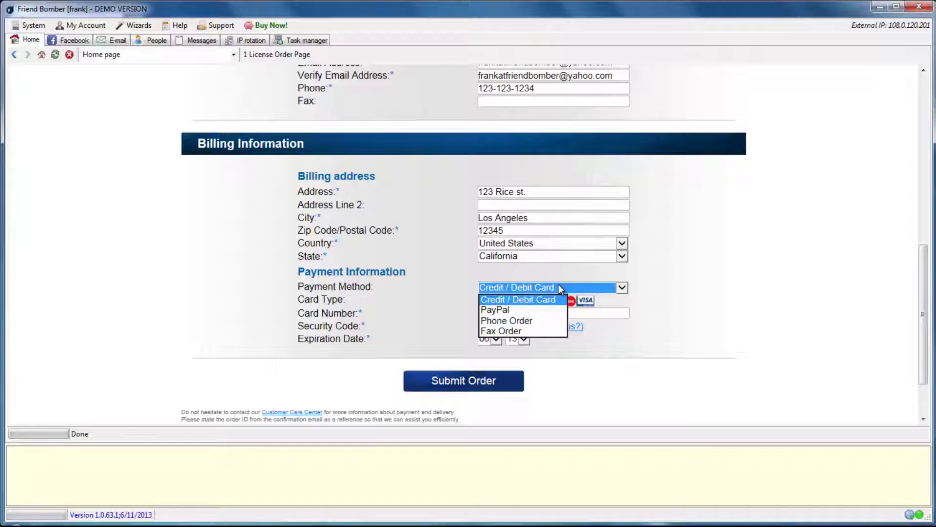
left_click(556, 300)
- Enter the card number and security code, and set the expiration date to 02/15
left_click(555, 313)
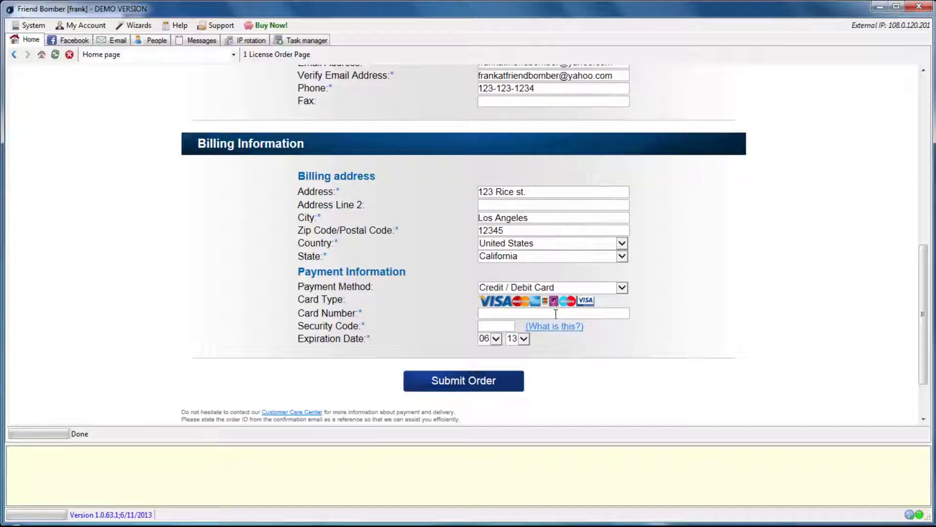
type("12454124y564254")
left_click(495, 326)
type("65")
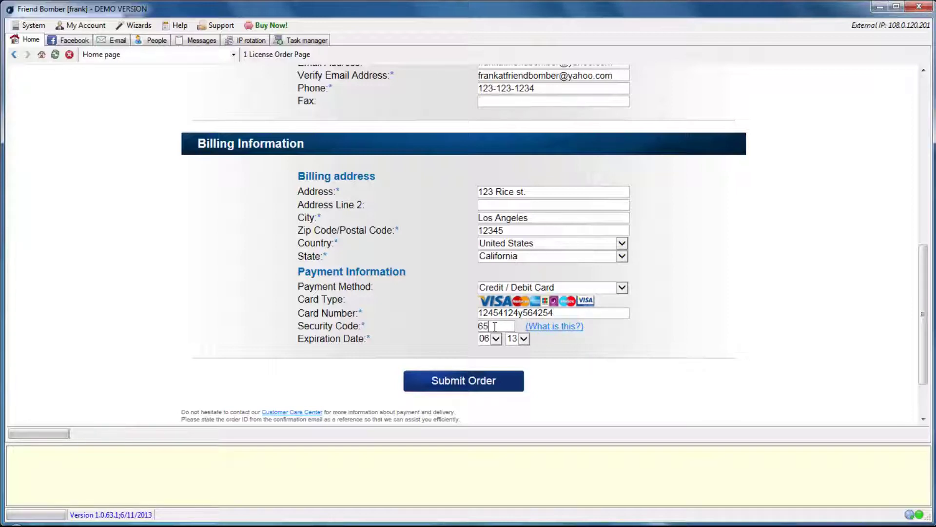
type("4")
left_click(493, 339)
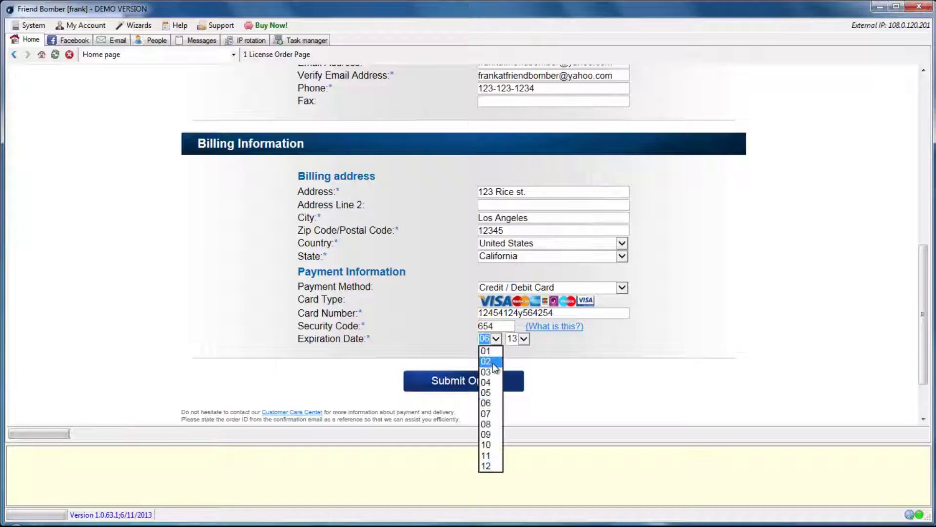
left_click(492, 363)
left_click(523, 338)
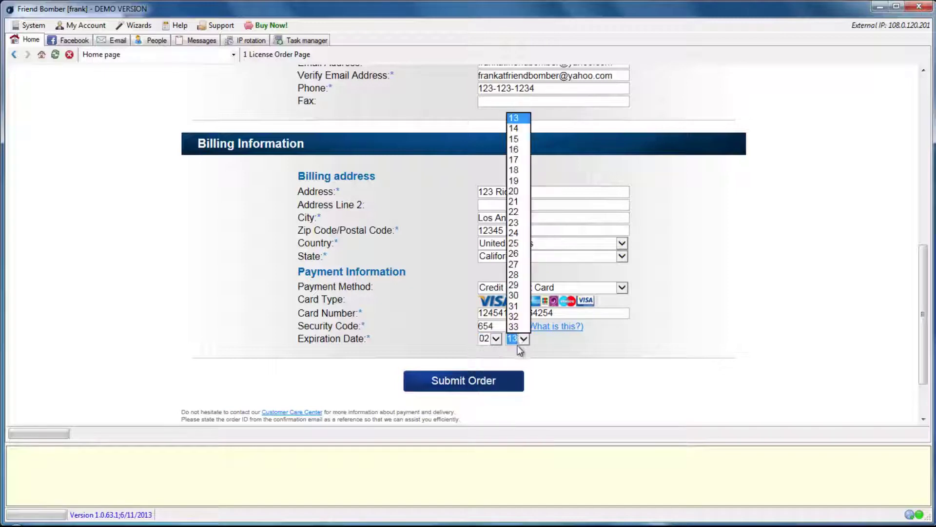
left_click(512, 138)
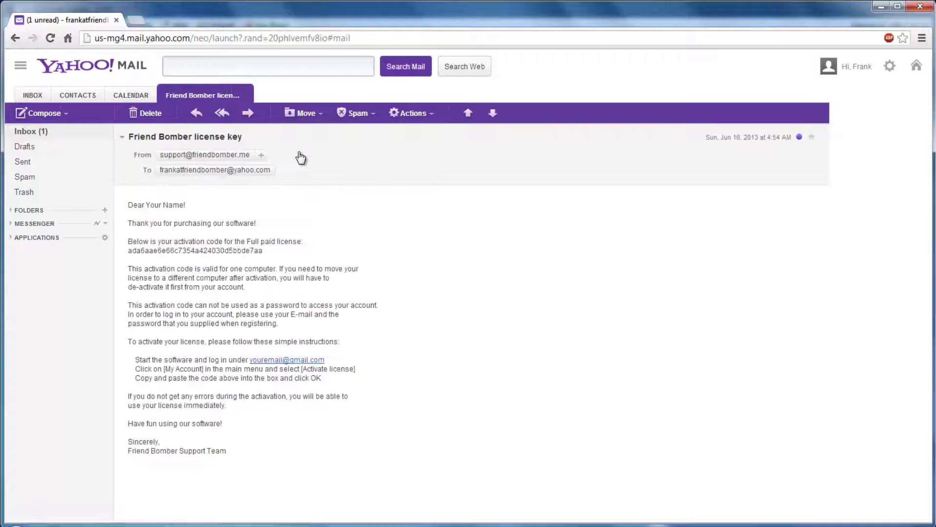
- Select the activation code in the license e-mail and copy it
left_click_drag(128, 251, 259, 252)
right_click(259, 253)
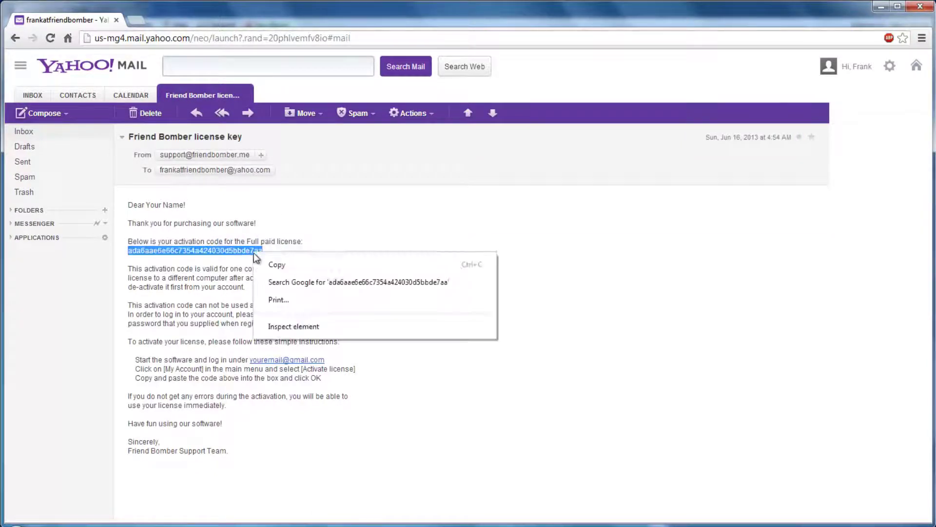
left_click(268, 262)
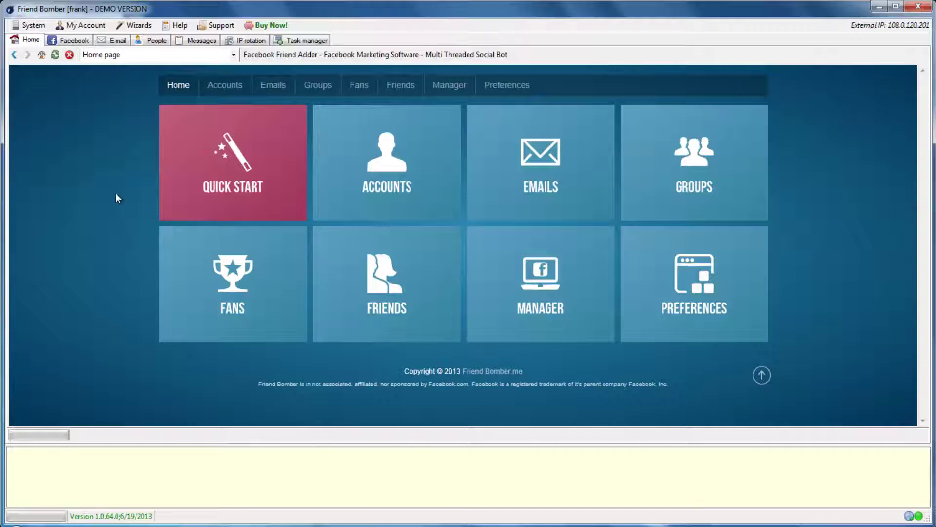
- Open My Account > Activate license and paste the copied activation code
left_click(86, 26)
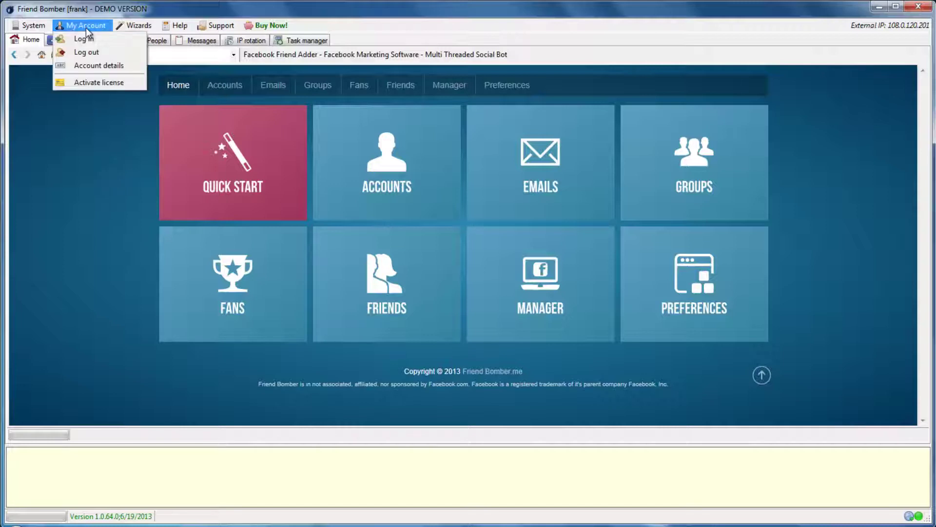
left_click(98, 81)
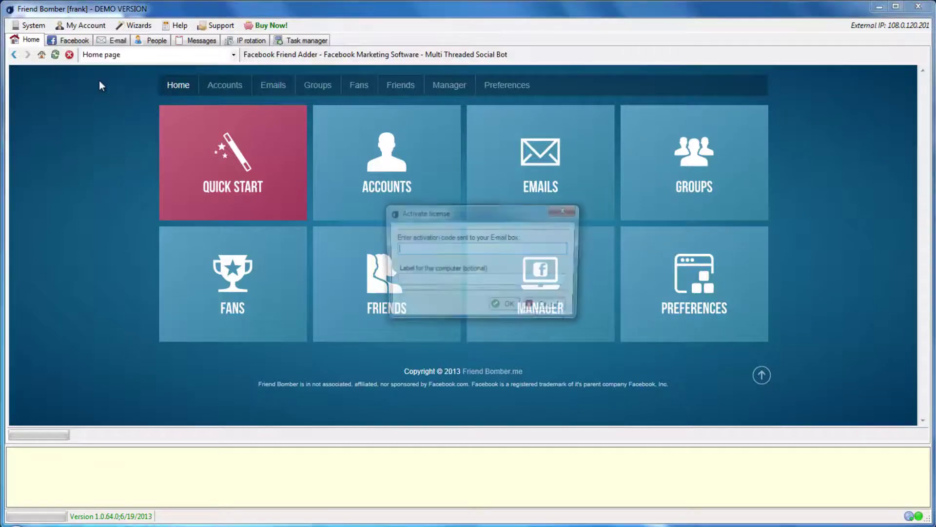
right_click(415, 249)
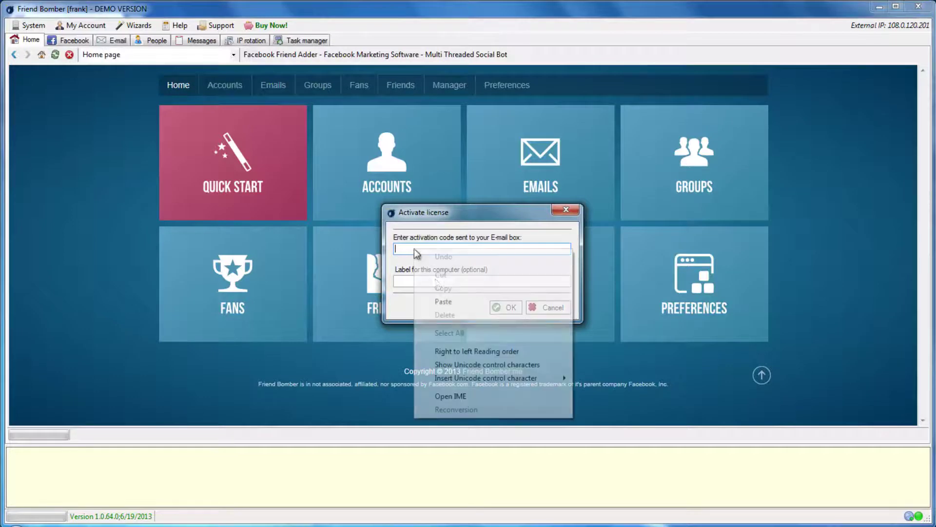
left_click(444, 303)
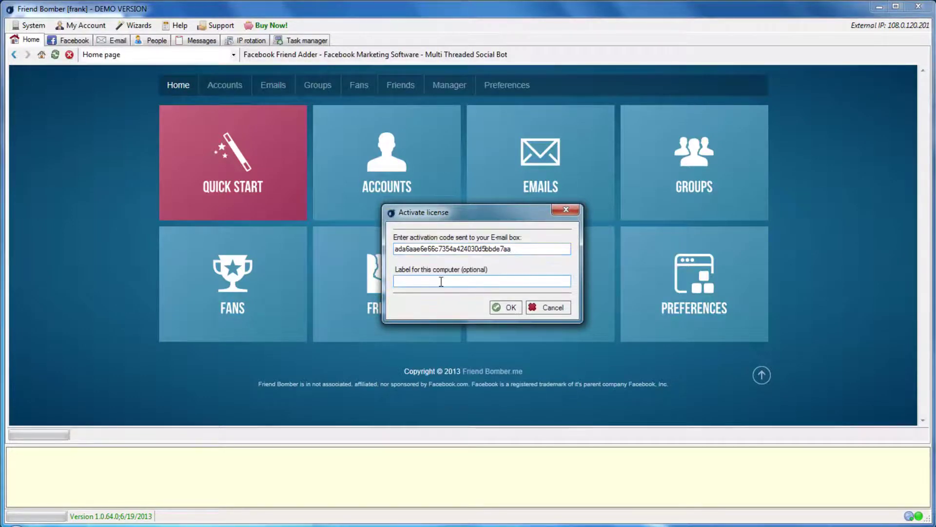
- Label this computer, submit the activation, and dismiss the success message
type("Frank PC")
left_click(510, 307)
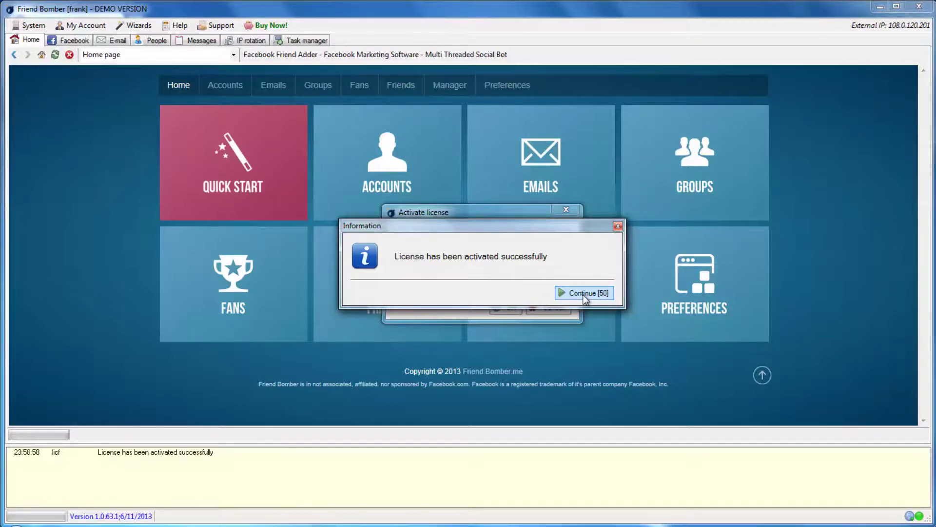
left_click(583, 295)
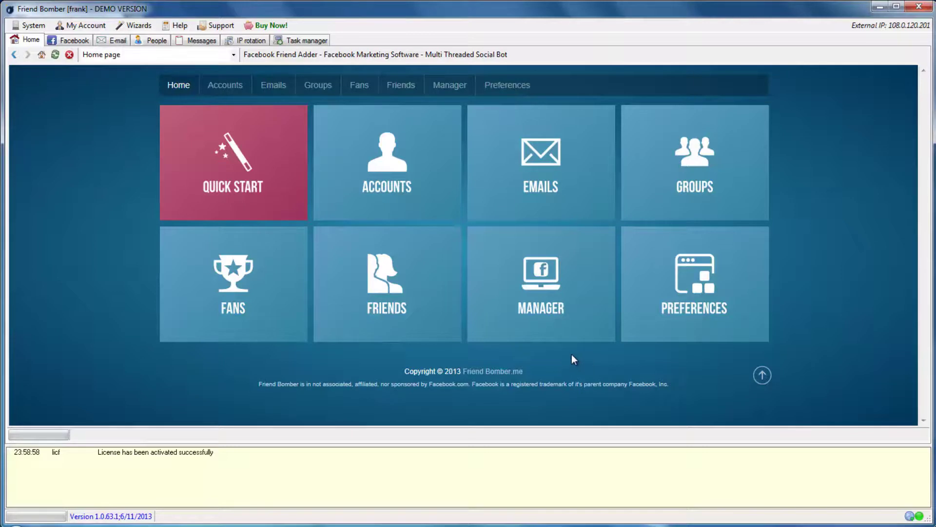
- Write a support ticket with subject 'Question' and contents 'Help' and send it
left_click(224, 25)
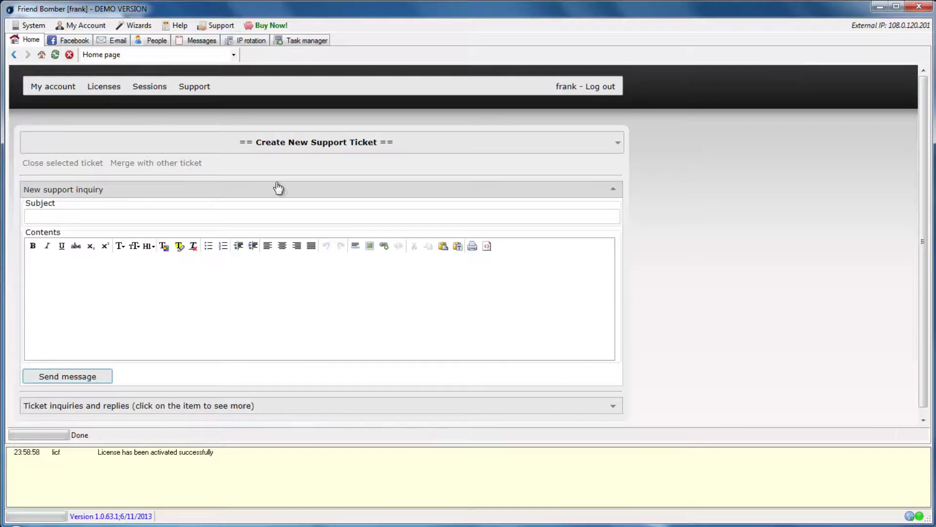
left_click(286, 216)
type("Question")
left_click(285, 292)
type("Help")
left_click(94, 378)
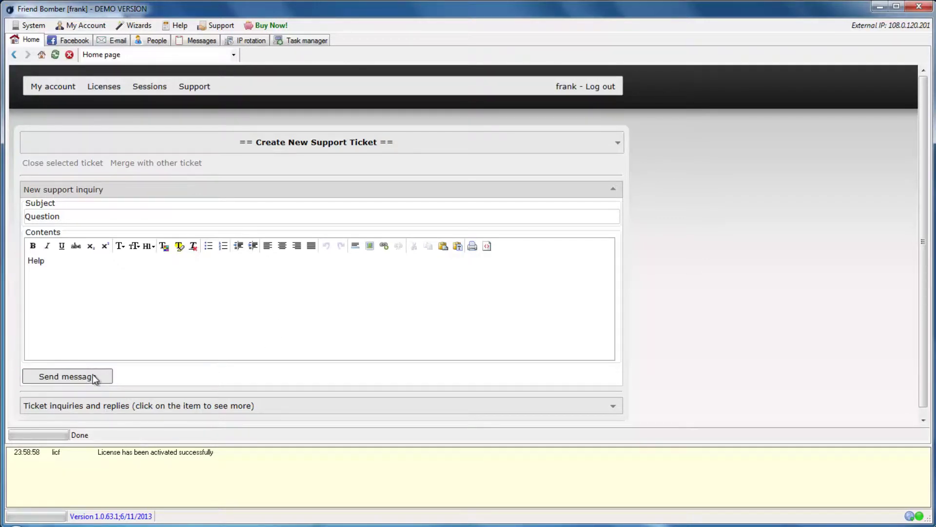